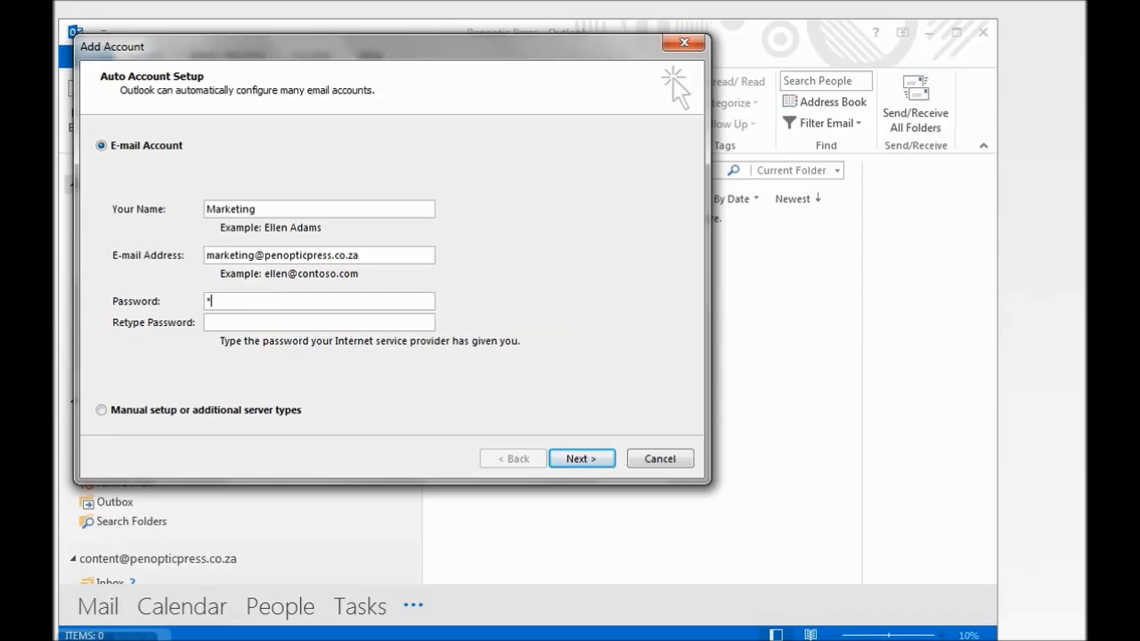
Enter the account password and retype it to confirm
type("******")
left_click(288, 325)
type("*************")
Choose manual setup with the POP or IMAP service to reach its server settings page
left_click(104, 413)
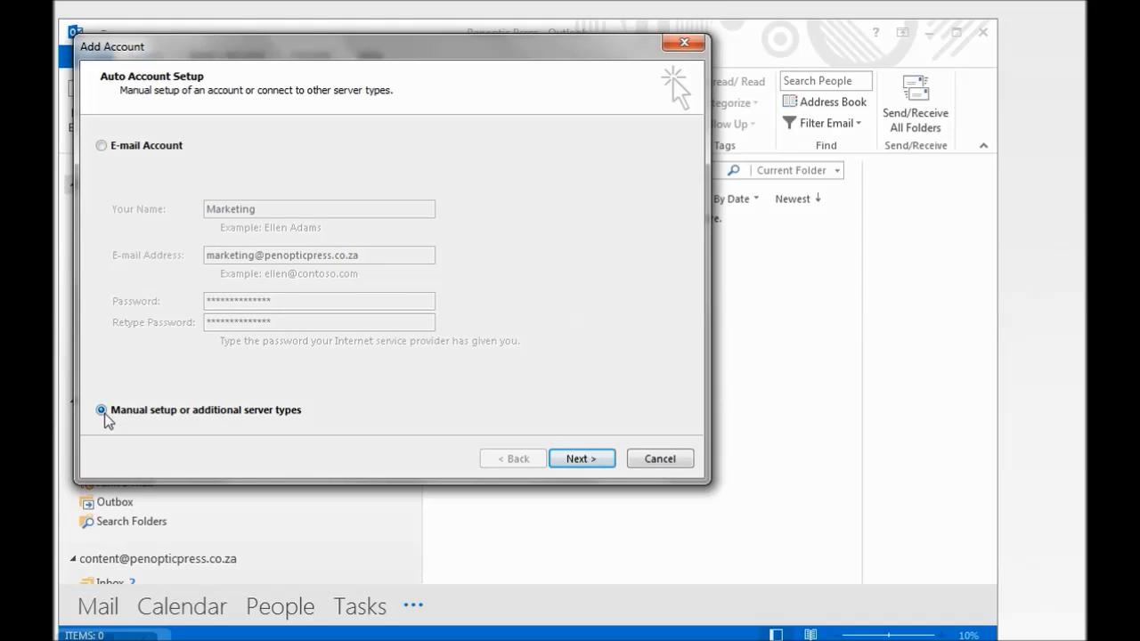
left_click(583, 457)
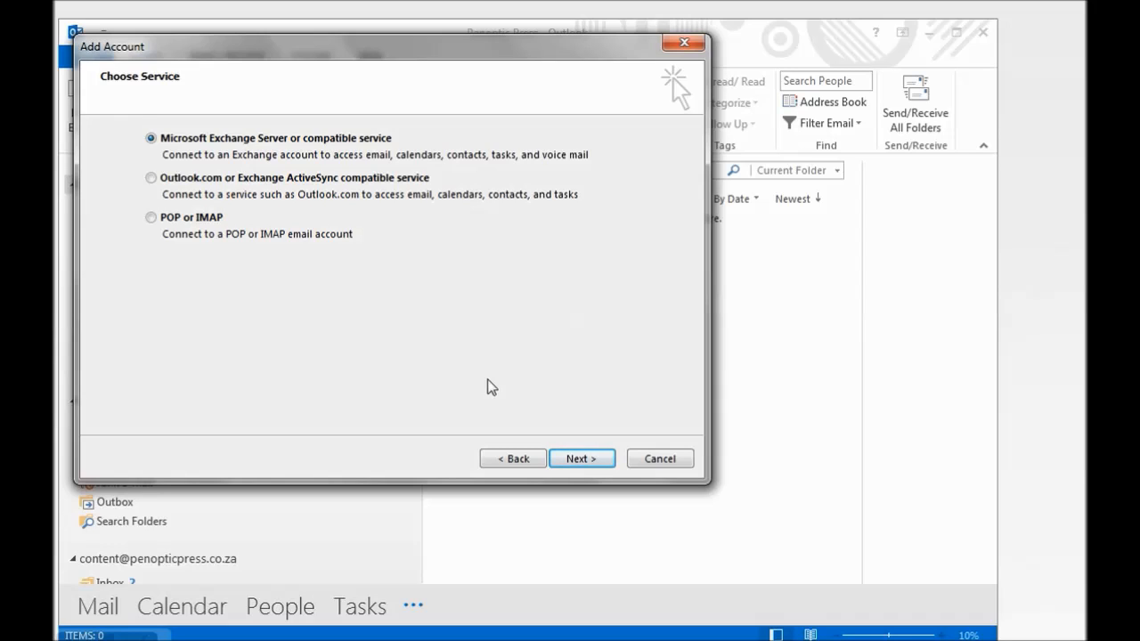
left_click(151, 217)
left_click(574, 458)
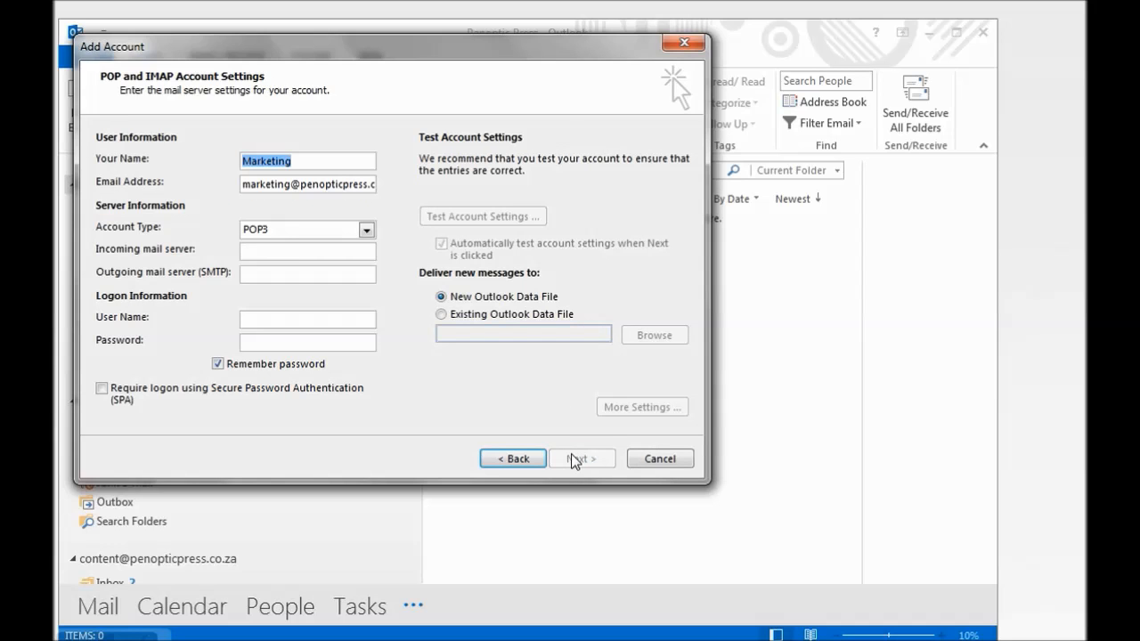
left_click(308, 250)
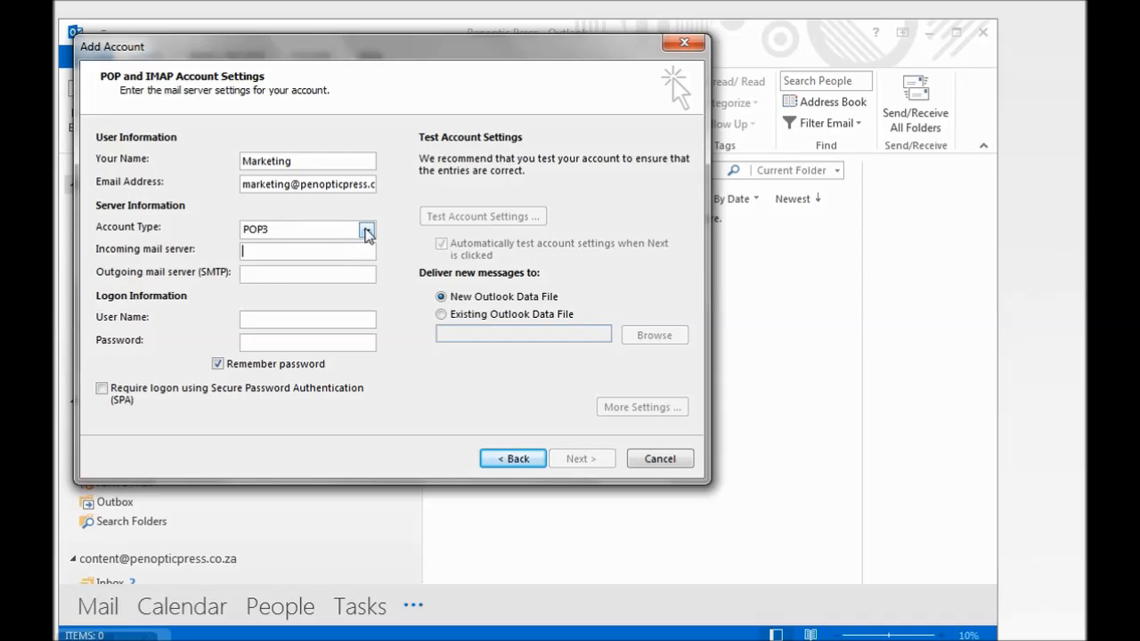
left_click(366, 230)
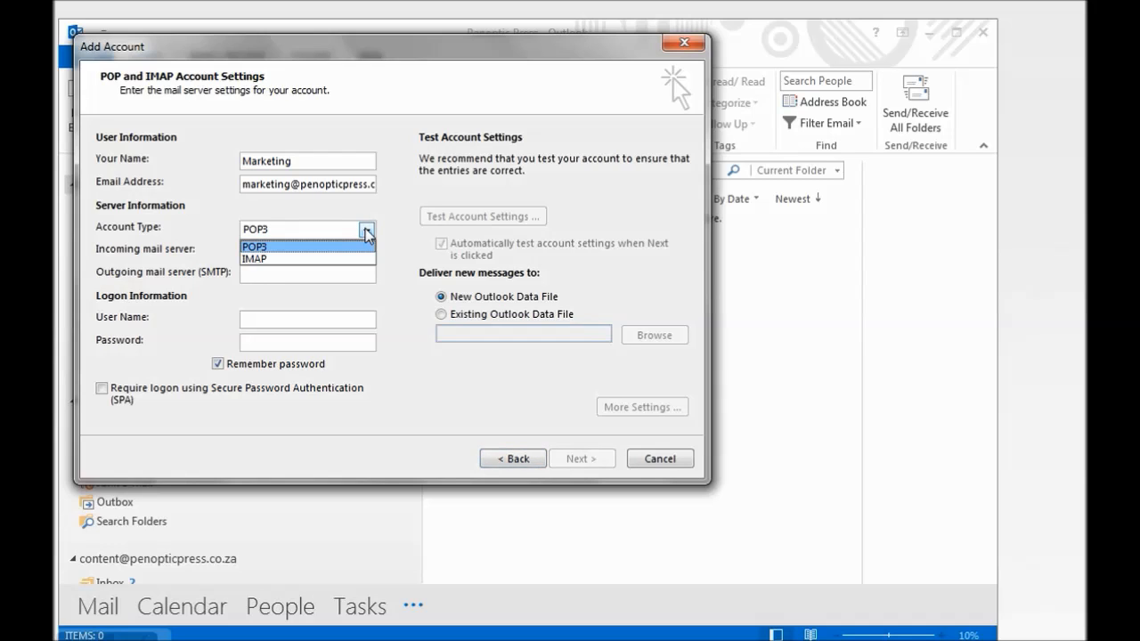
left_click(366, 232)
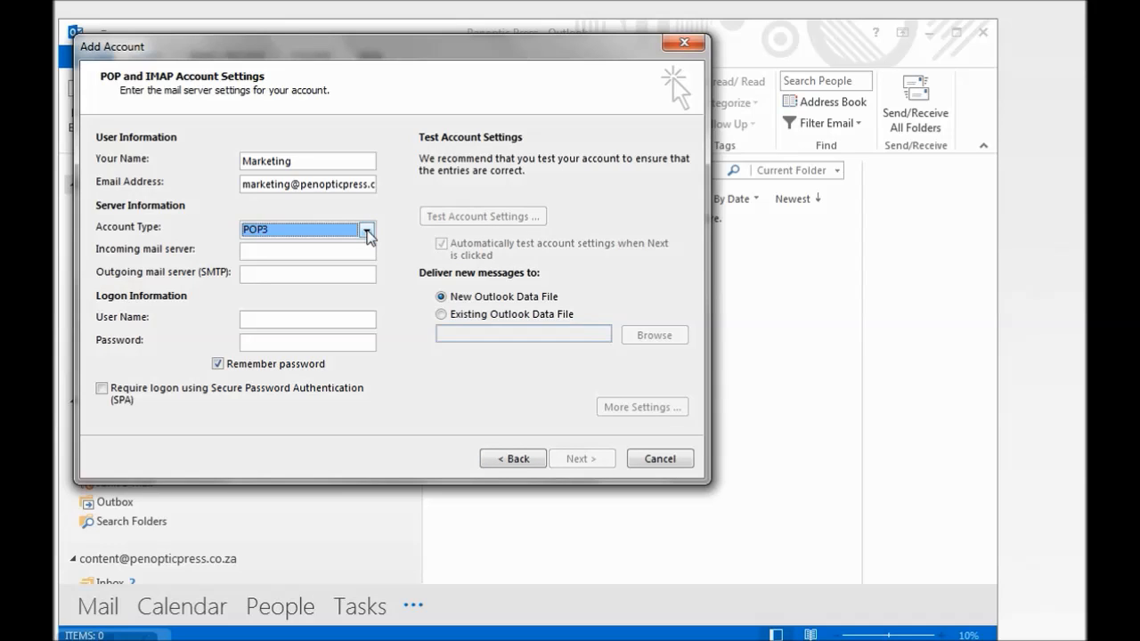
left_click(365, 252)
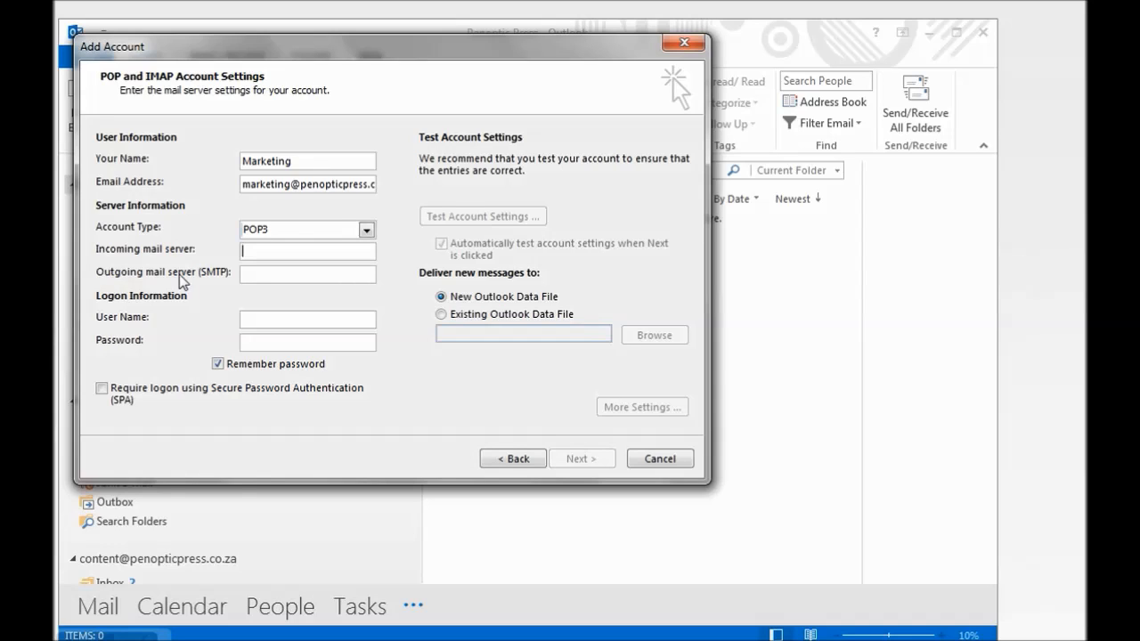
Set both the incoming and outgoing mail servers to mail.penopticpress.co.za
type("mail.penopticpress.co.za")
left_click(276, 273)
type("mail.penopticpress.co.za")
Fill in the logon user name with the account's e-mail address and enter the password
left_click(322, 326)
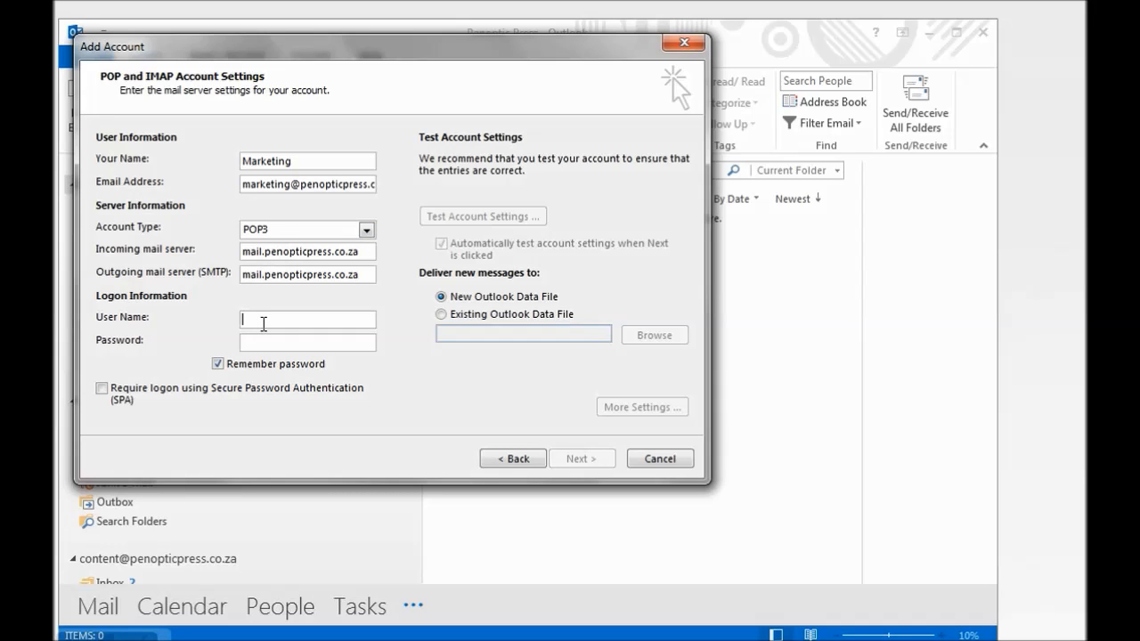
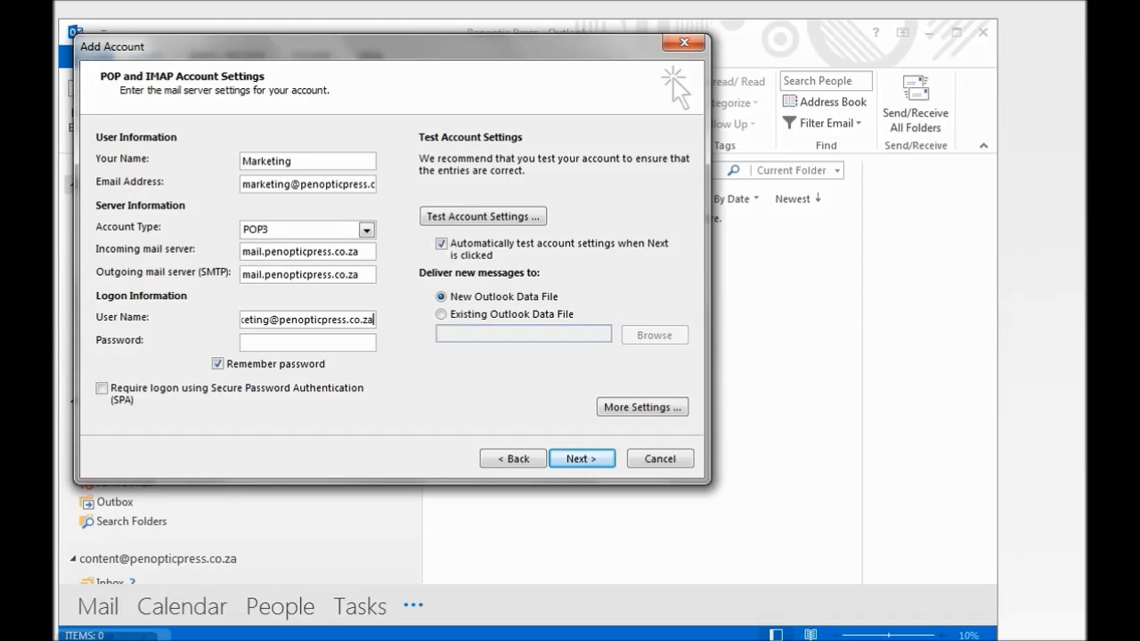
left_click(274, 341)
type("**************")
Run Test Account Settings, confirm the POP3 logon and test message succeed, and close the results
left_click(496, 221)
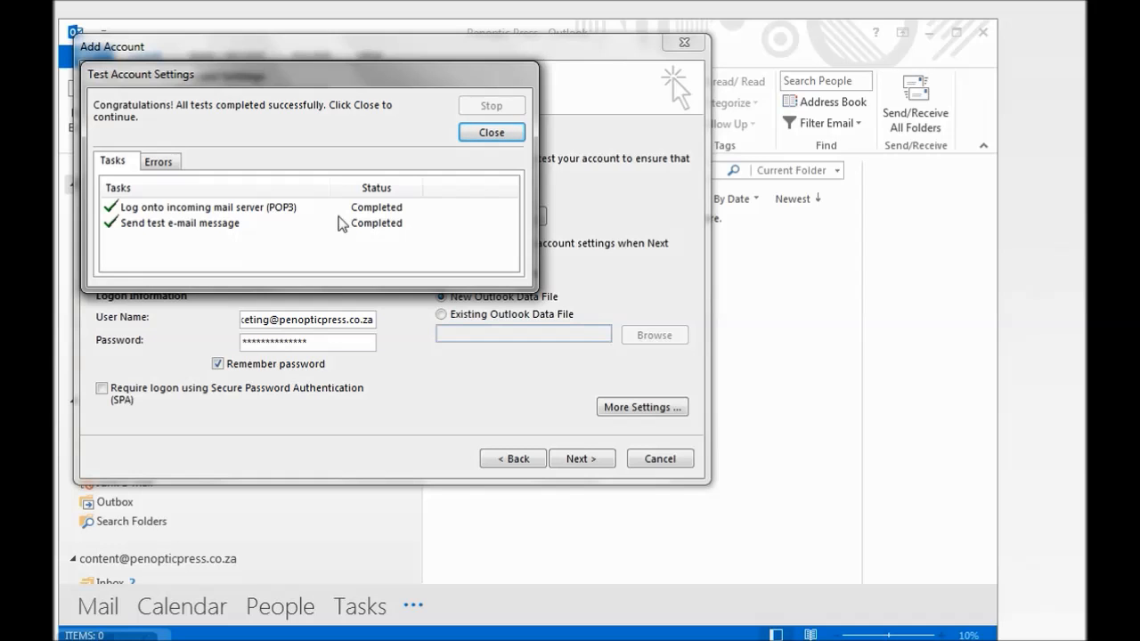
left_click(490, 133)
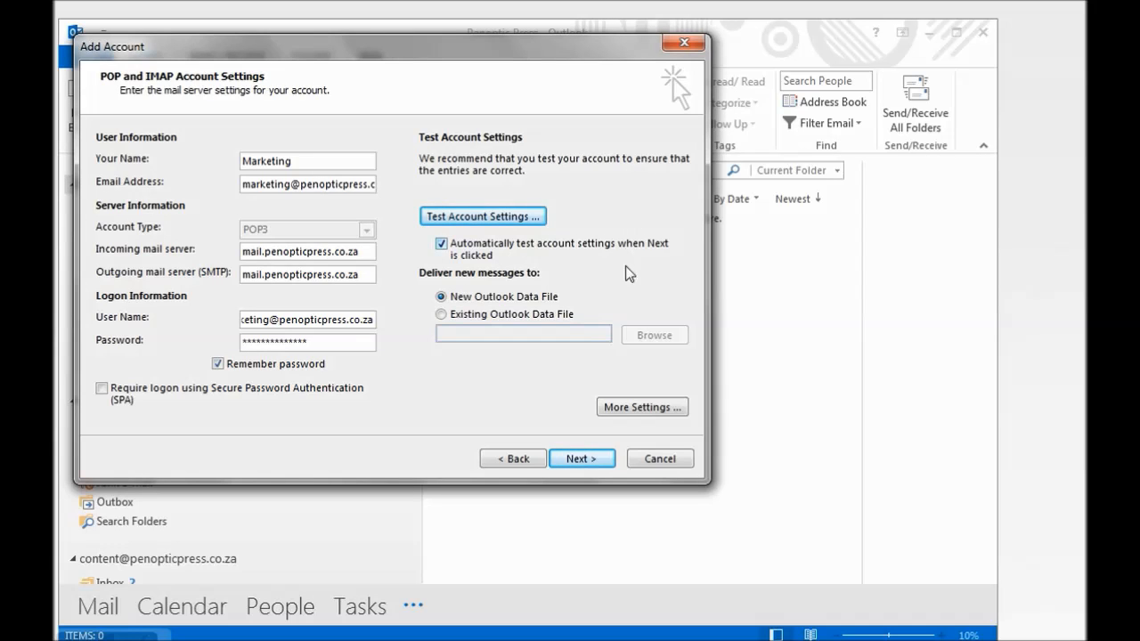
Turn on 'My outgoing server (SMTP) requires authentication' in More Settings, using the incoming server's settings
left_click(627, 409)
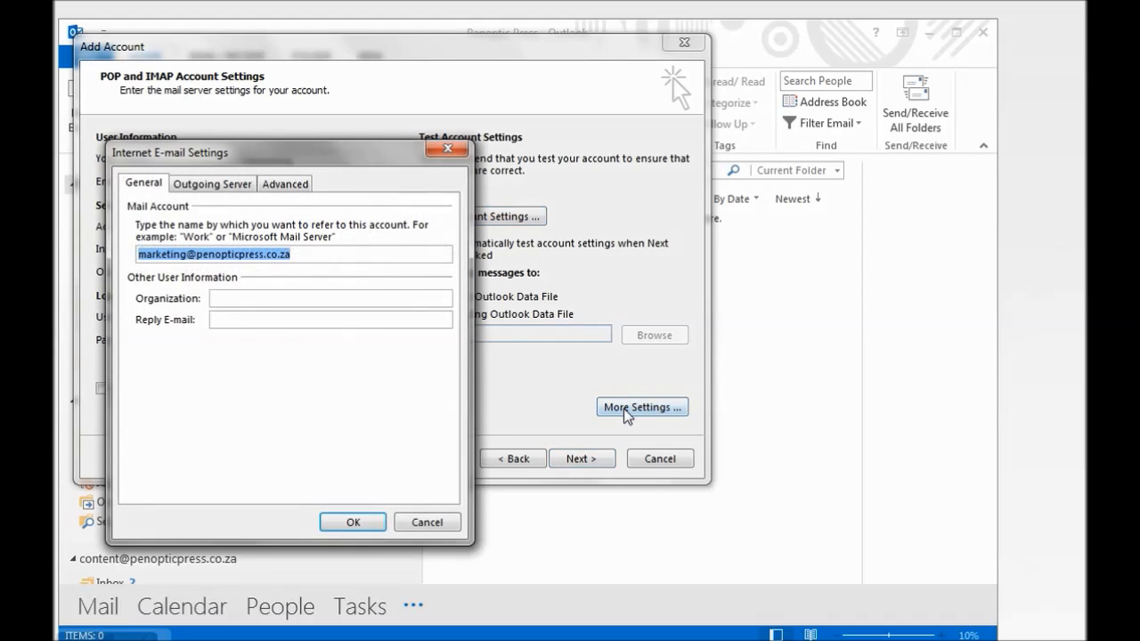
left_click(223, 188)
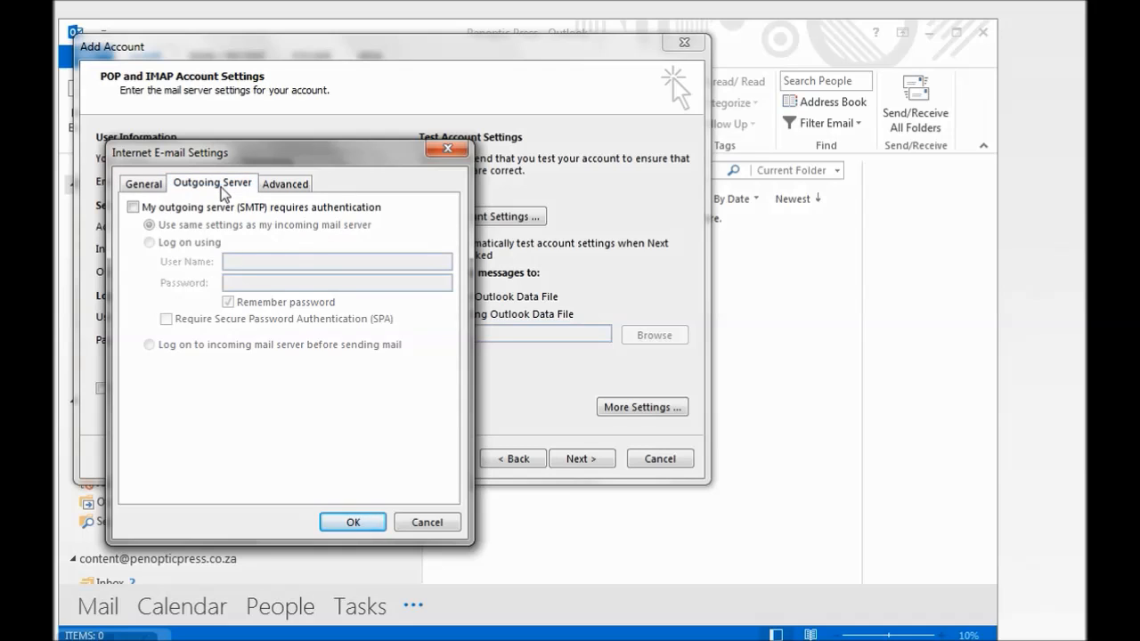
left_click(133, 207)
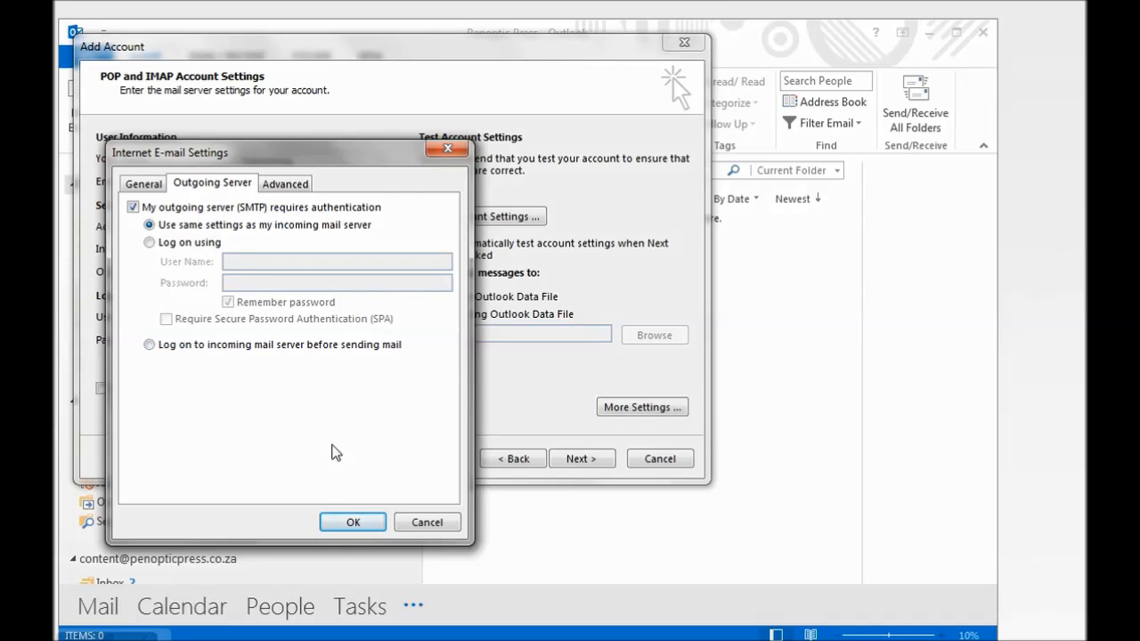
left_click(353, 523)
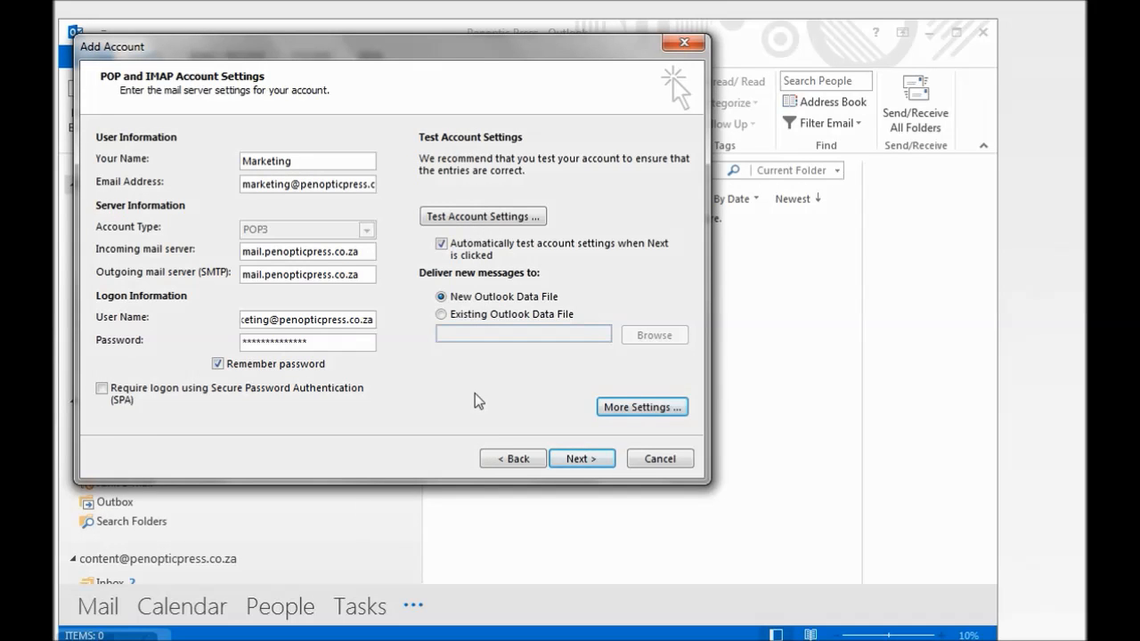
Let the automatic settings test pass, then finish adding the account on the 'You're all set!' page
left_click(577, 459)
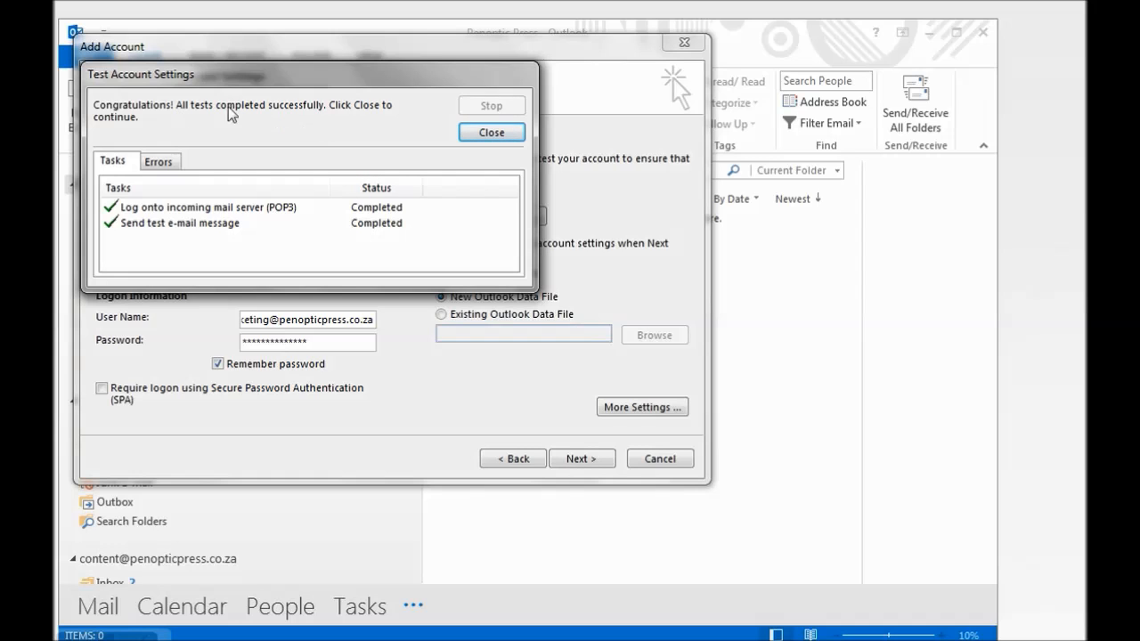
left_click(470, 140)
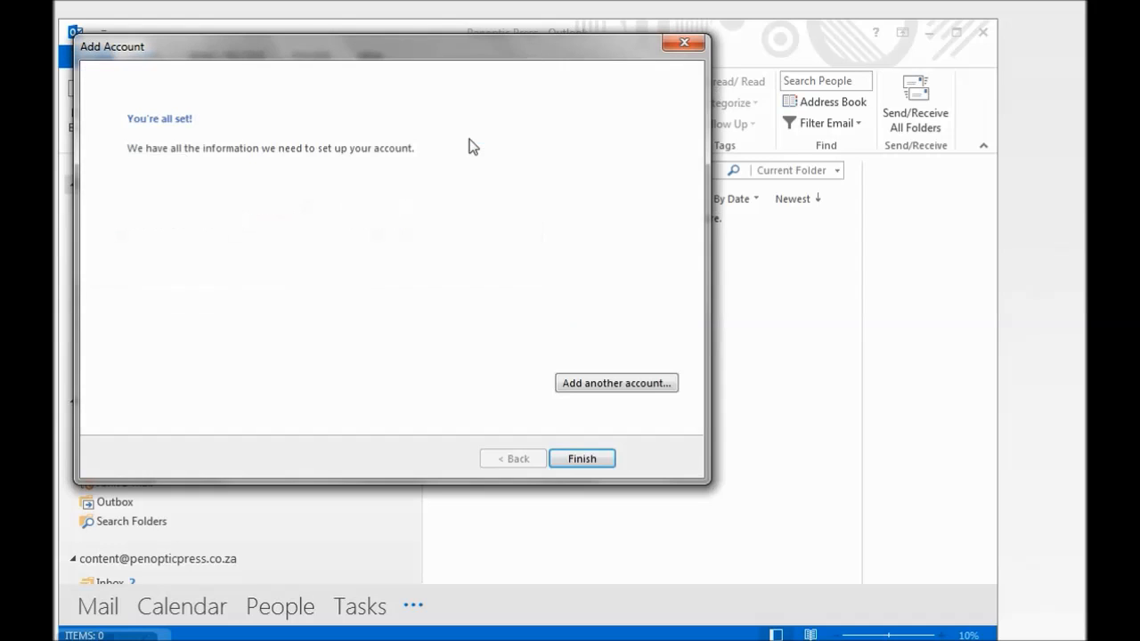
left_click(583, 459)
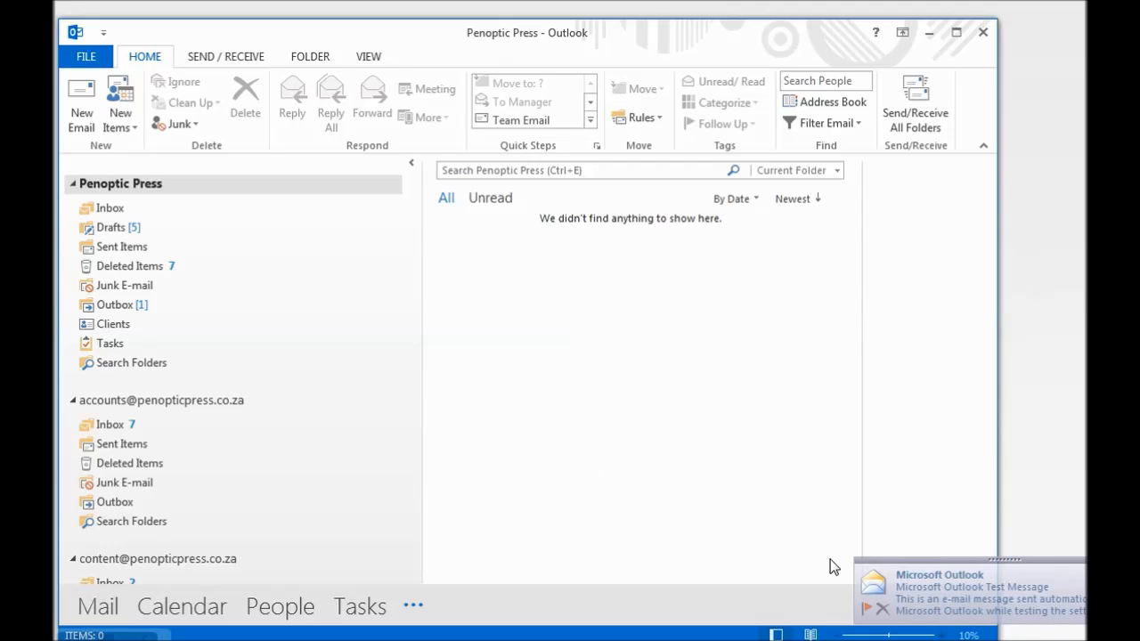
Open the Microsoft Outlook Test Message from the desktop alert, close it, and minimise Outlook
left_click(906, 598)
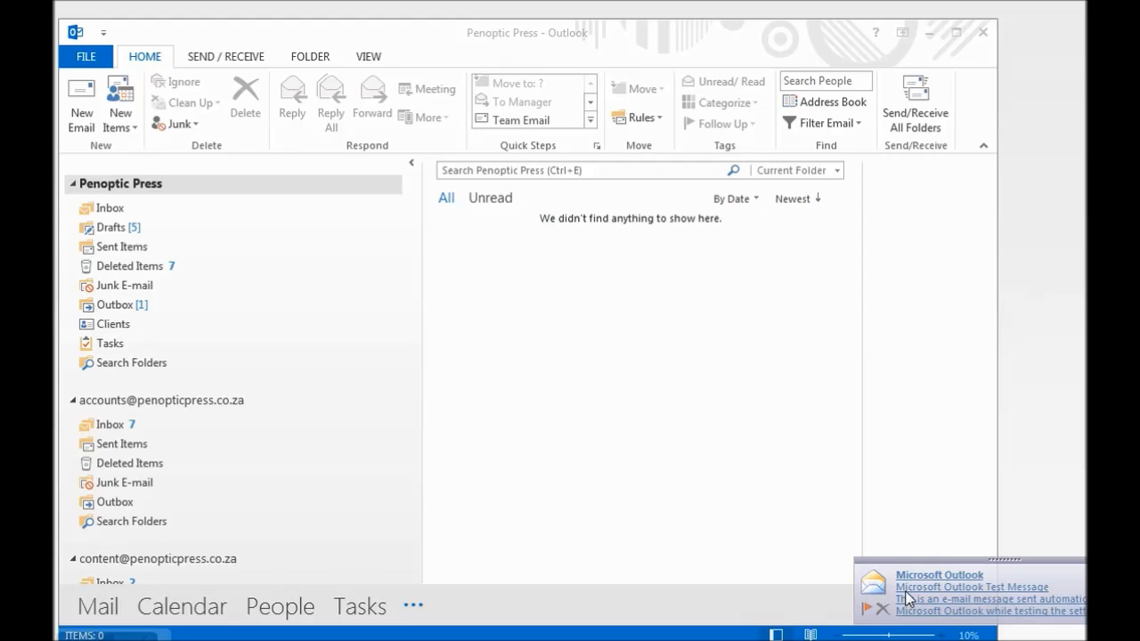
left_click(906, 598)
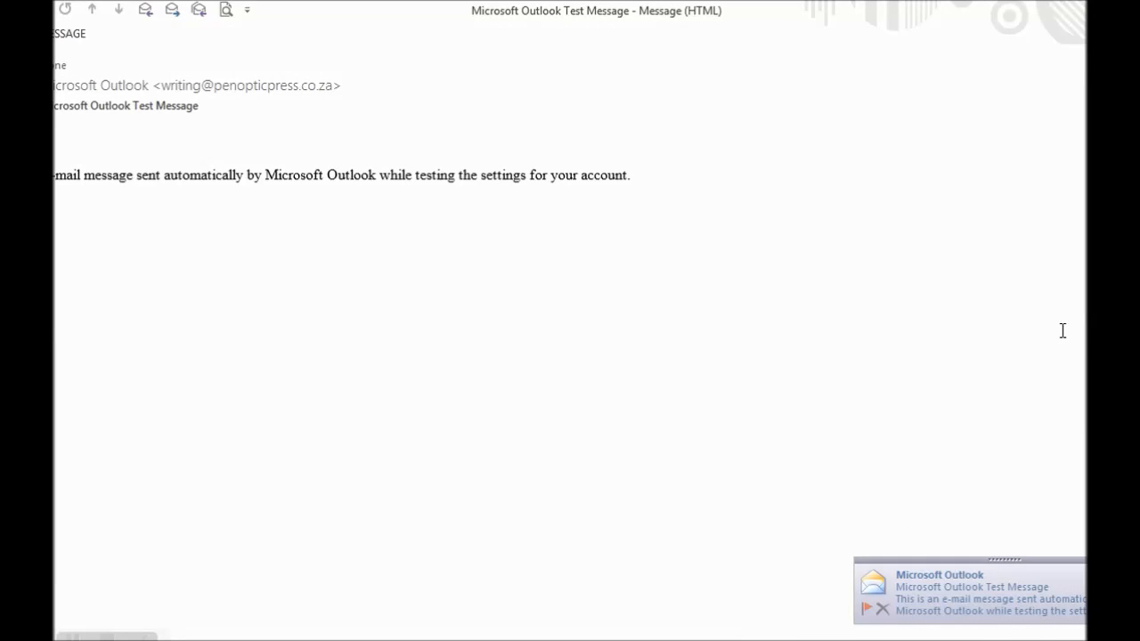
left_click(1139, 11)
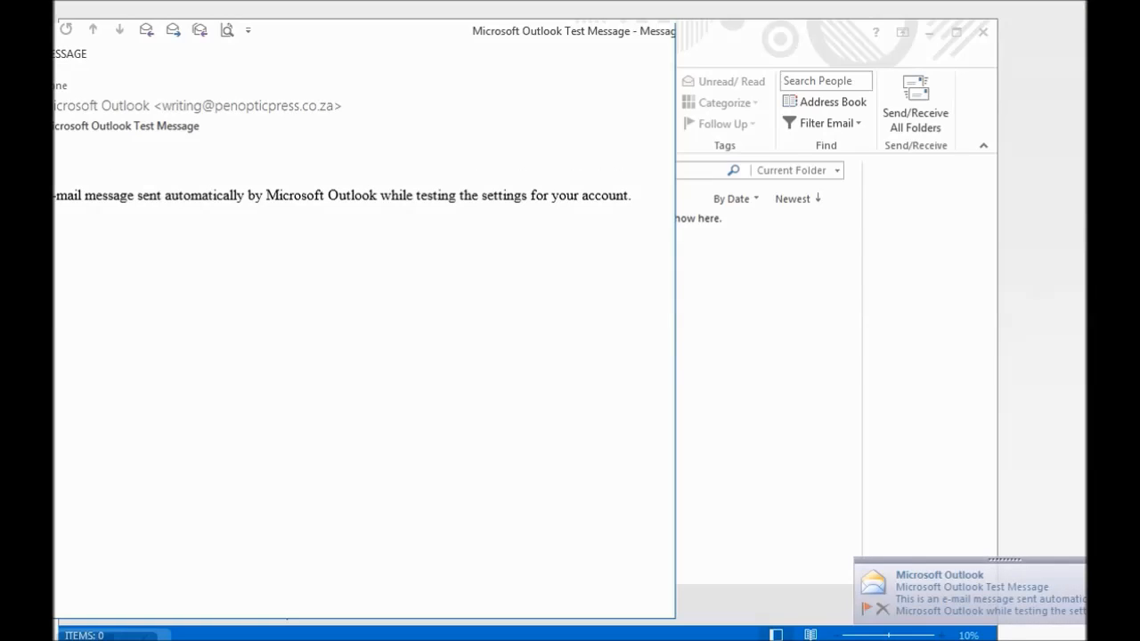
left_click(929, 39)
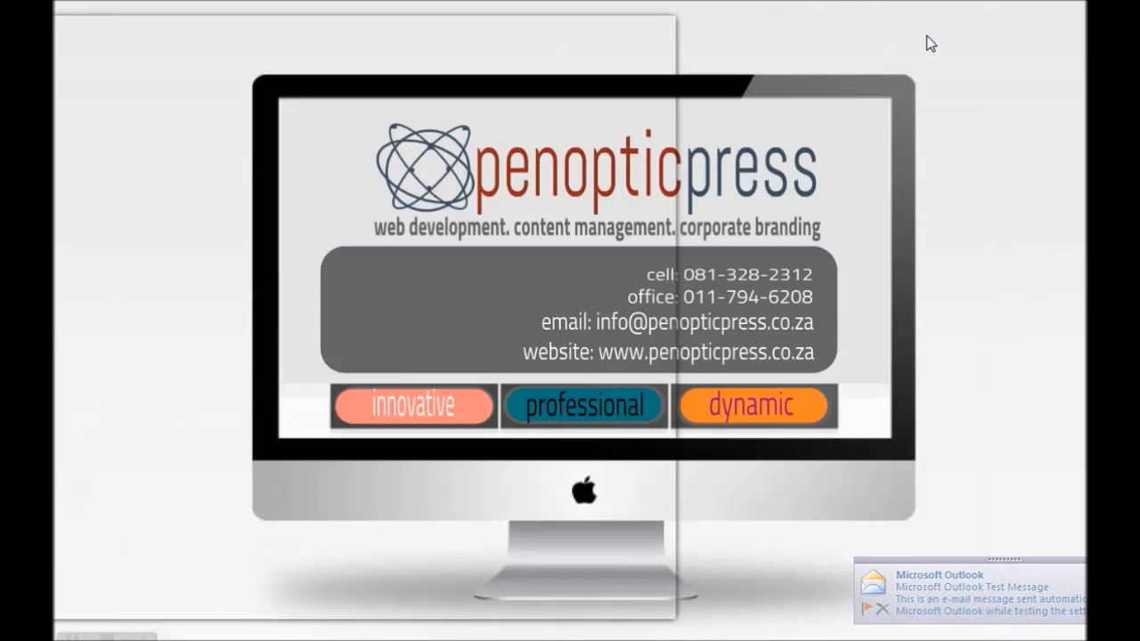